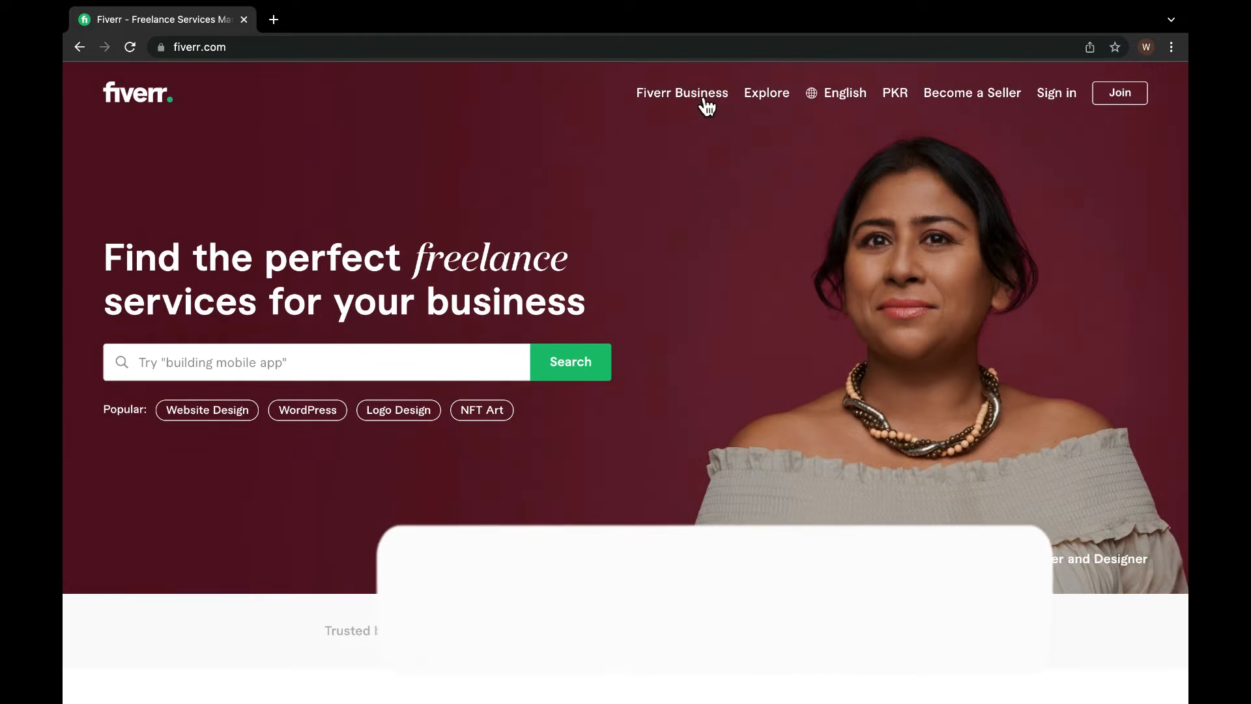
Switch from the Fiverr home page to a fresh blank Chrome tab
click(590, 683)
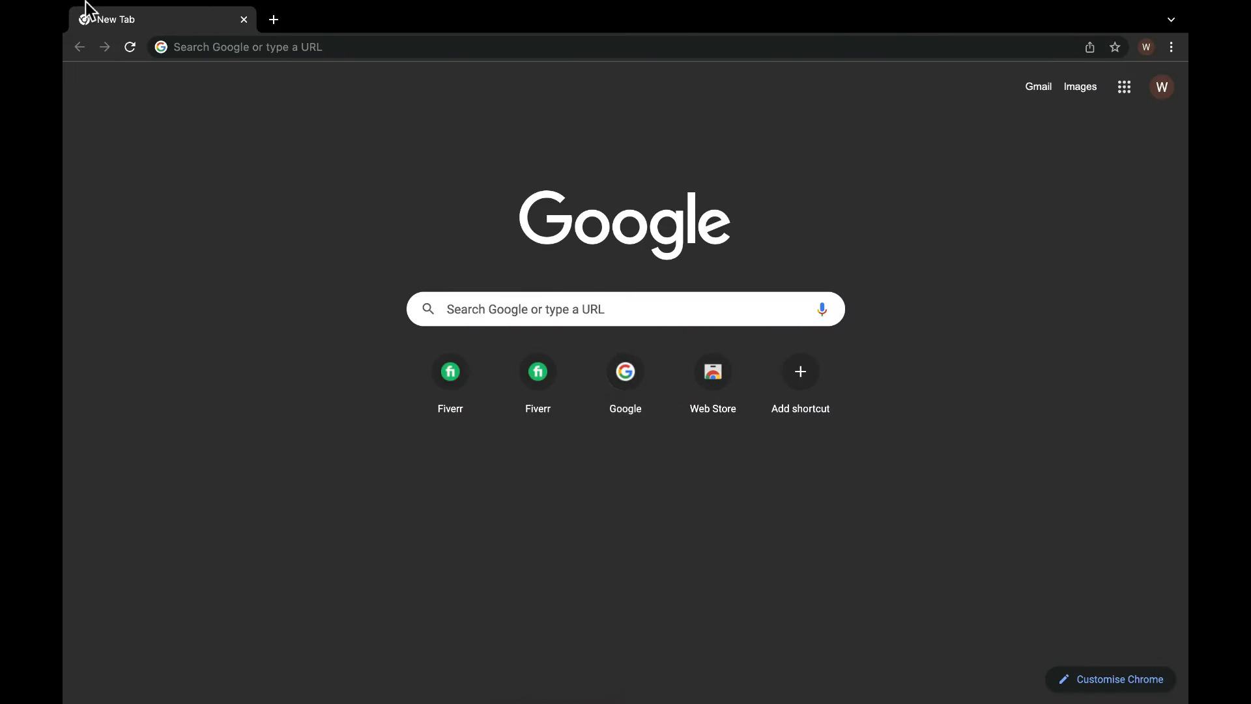
Enter fiverr in the address bar and load fiverr.com
click(250, 46)
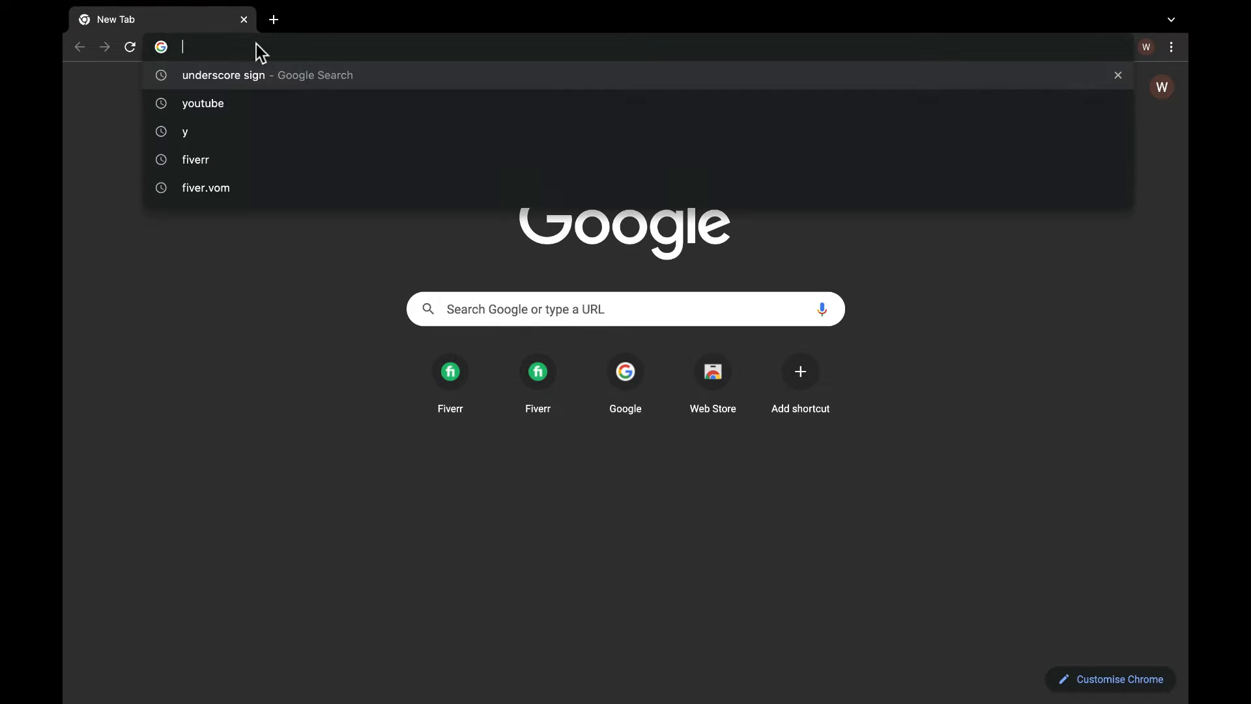
text(e)
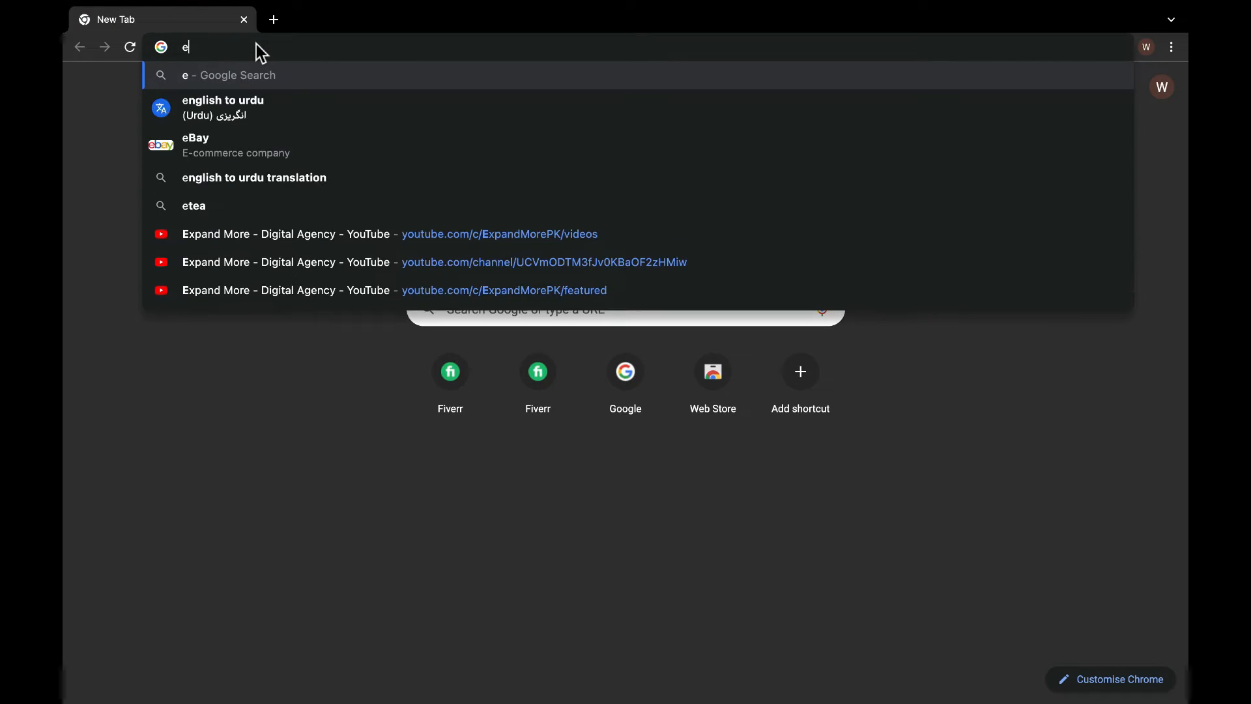
key(BackSpace)
text(five)
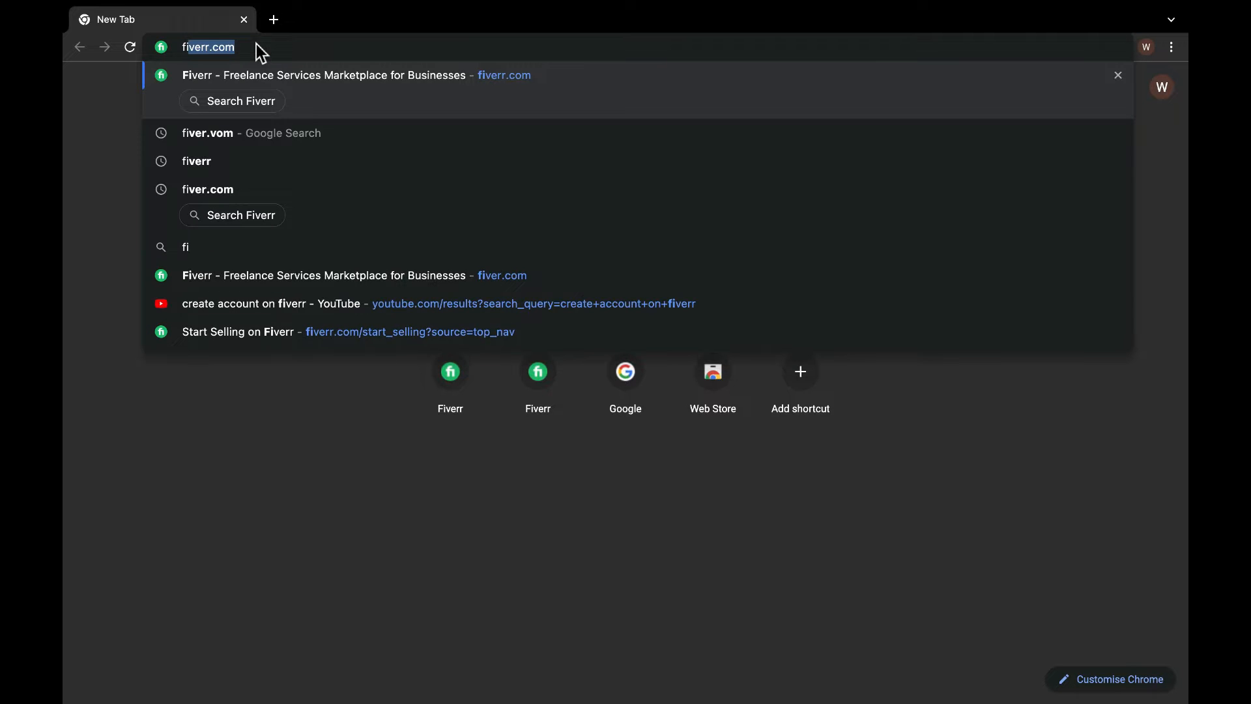
text(rr)
key(Return)
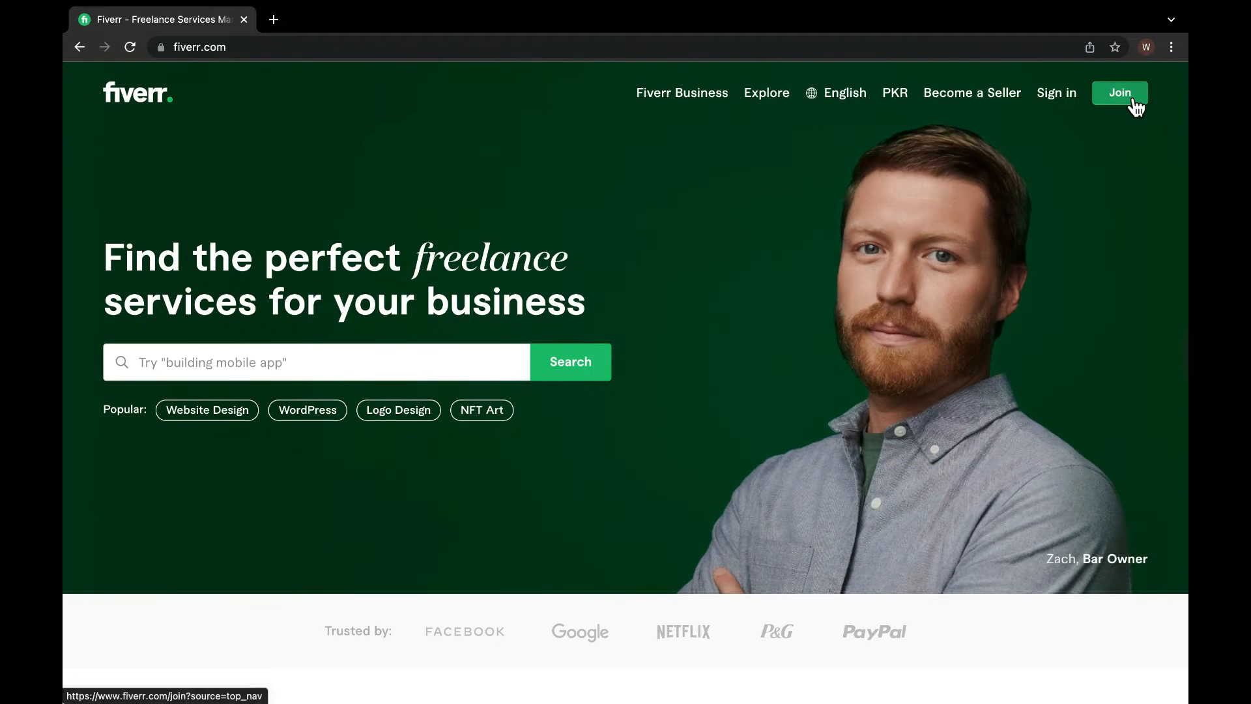
Open the Join Fiverr form from the top-right Join button
click(1128, 95)
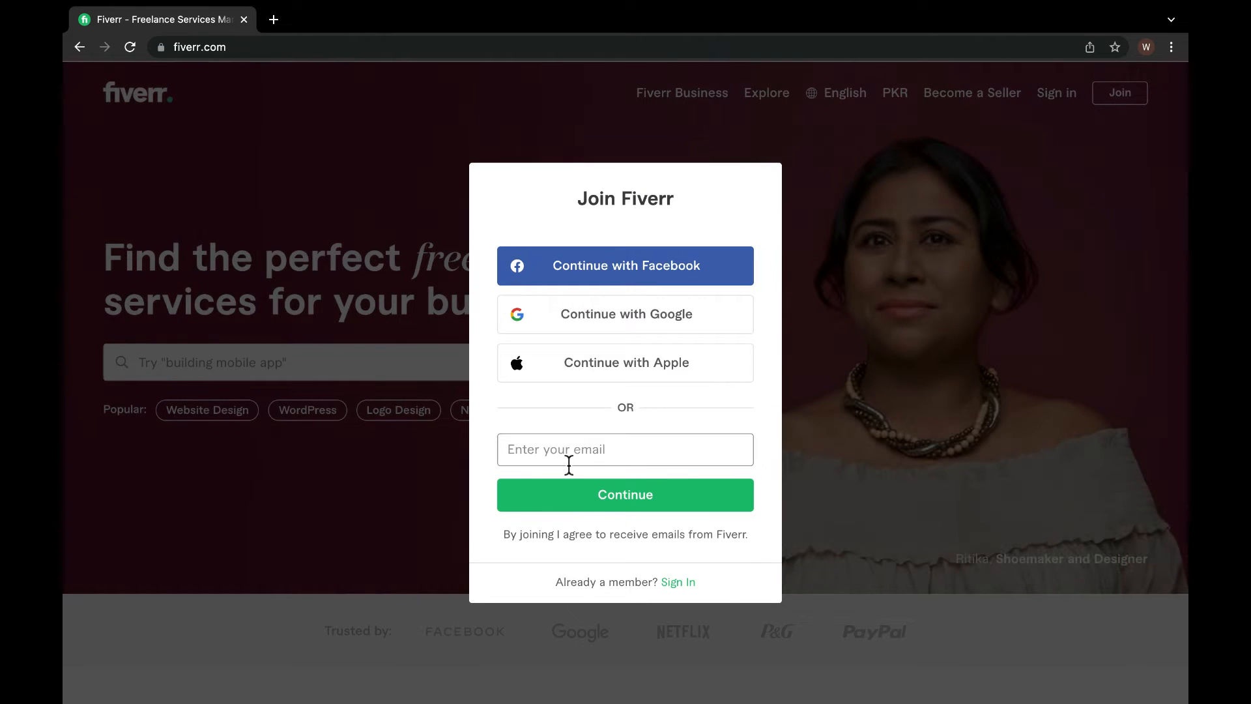
Paste the sign-up email address into the email field and continue
click(593, 460)
key(super+v)
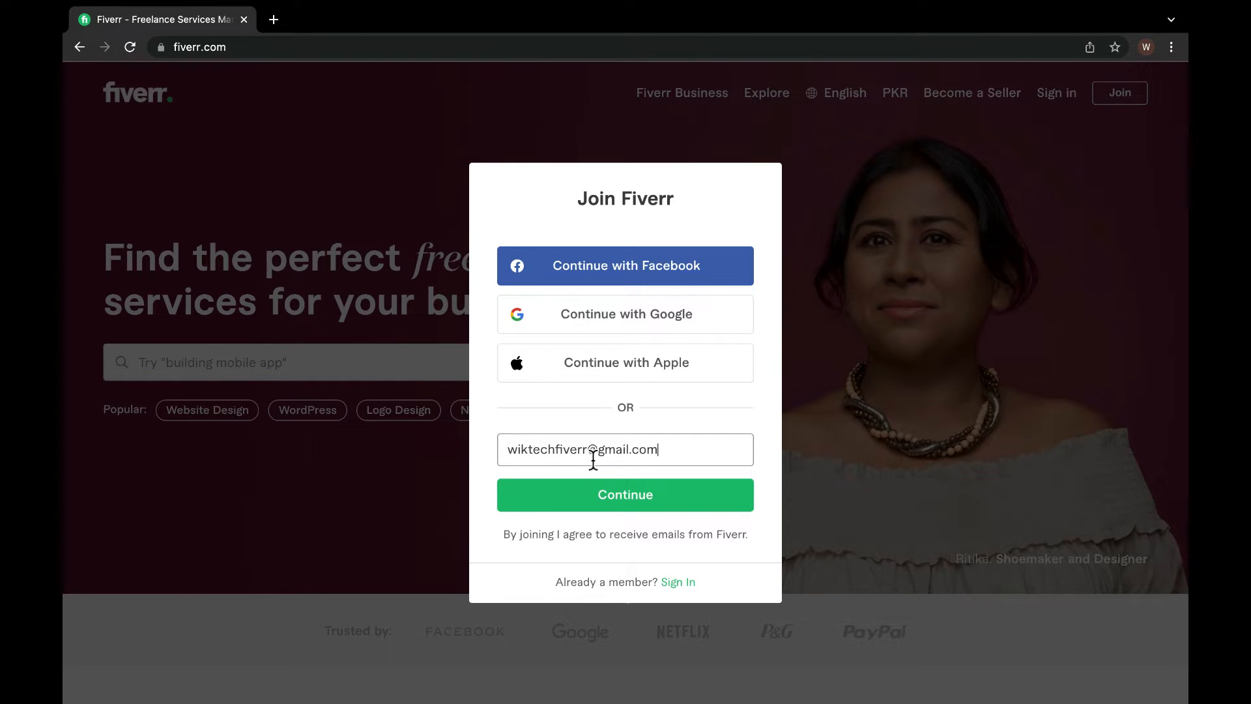
click(655, 502)
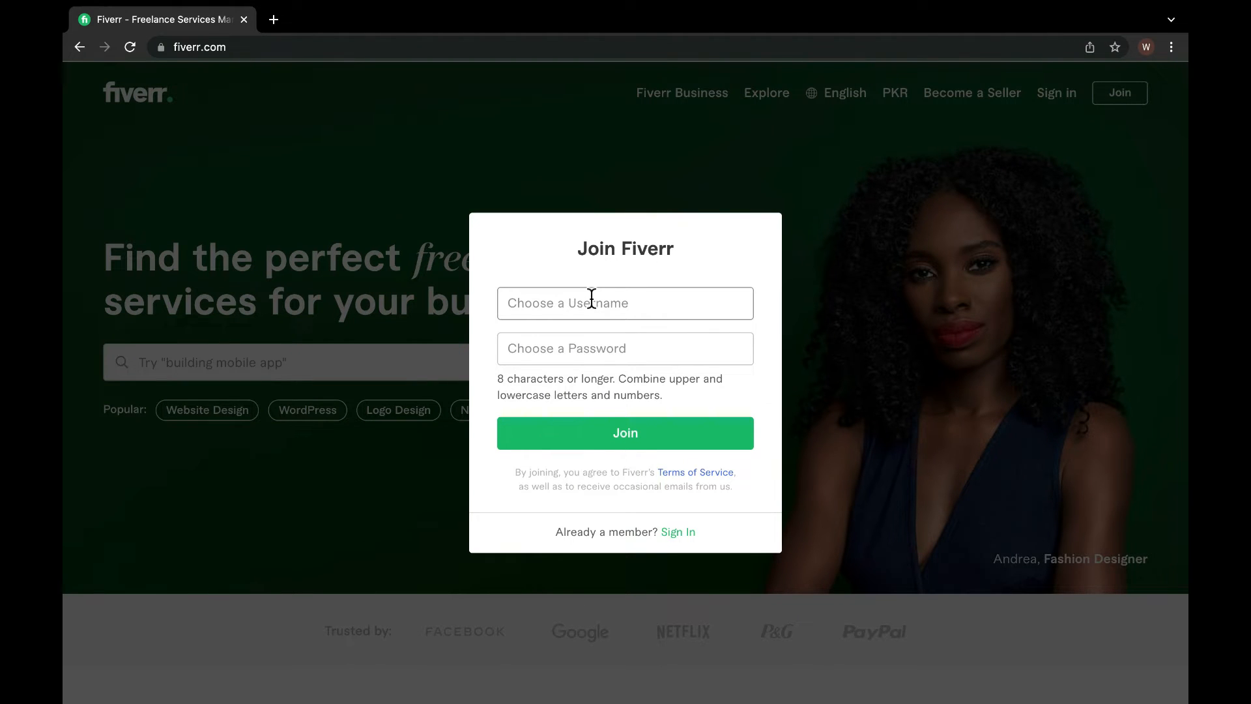
Type a username, then replace its trailing underscore with 01 to get an available one
mouse_move(634, 6)
text(waqar_)
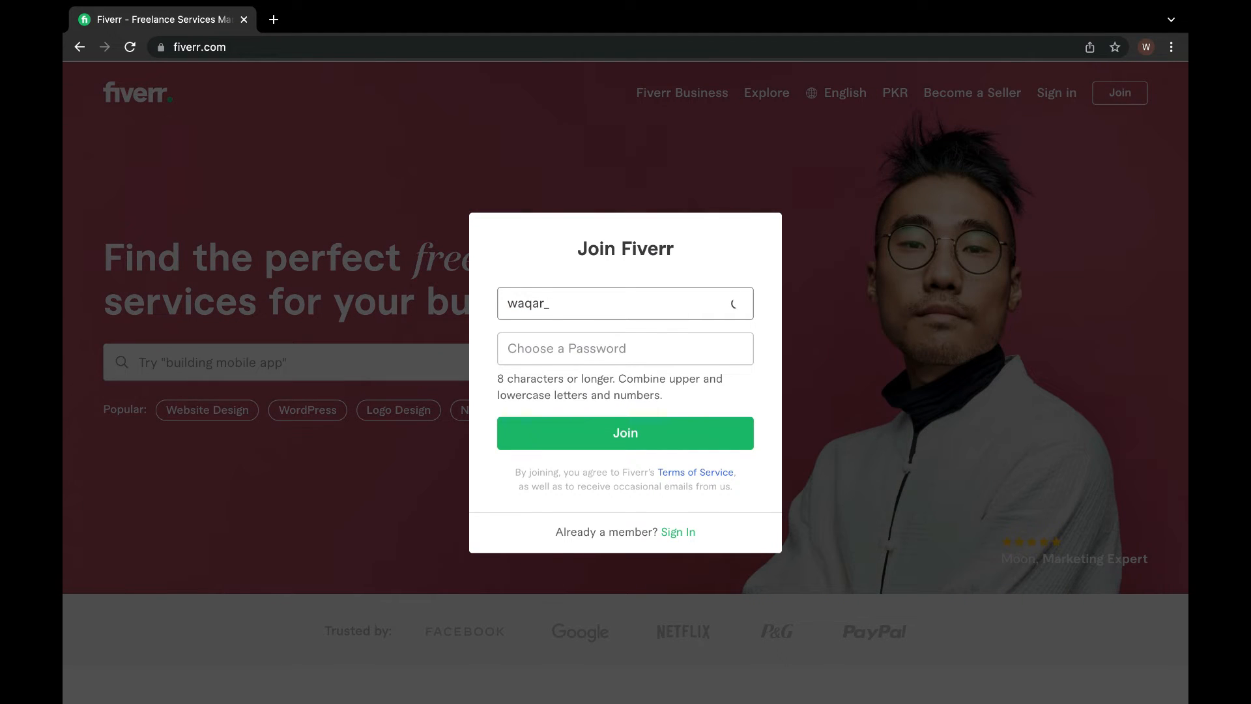
text(amjad)
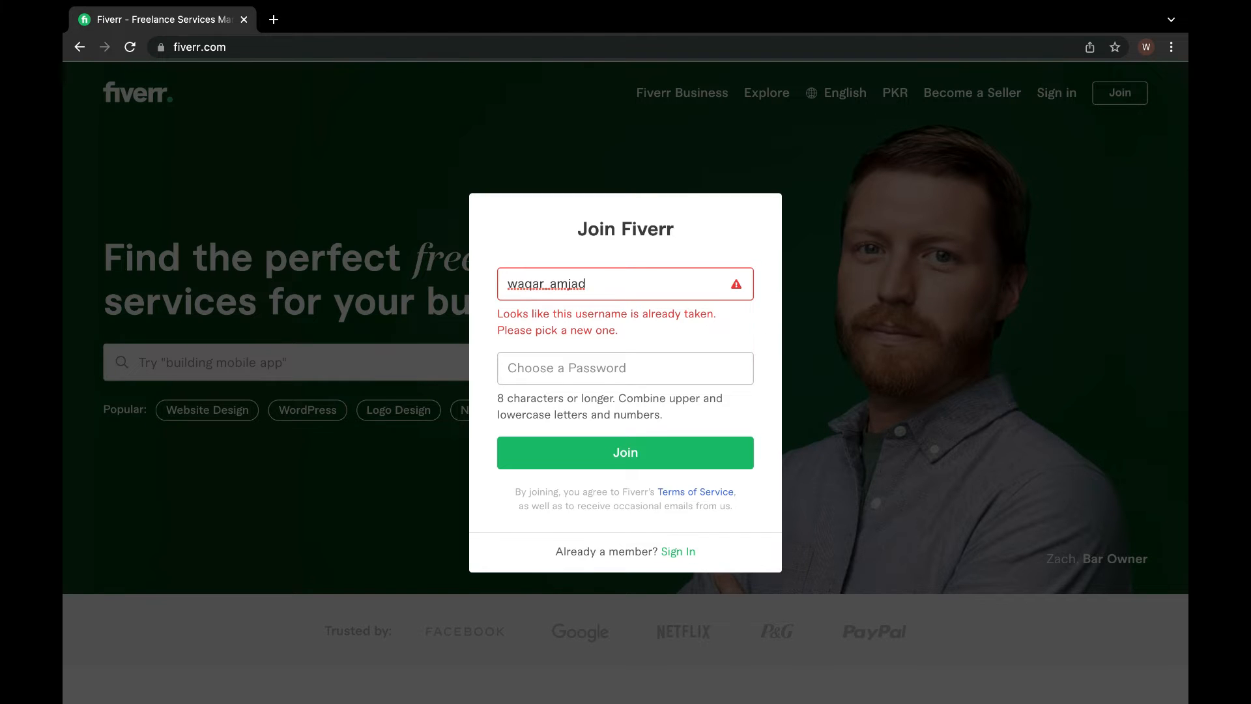
text(_)
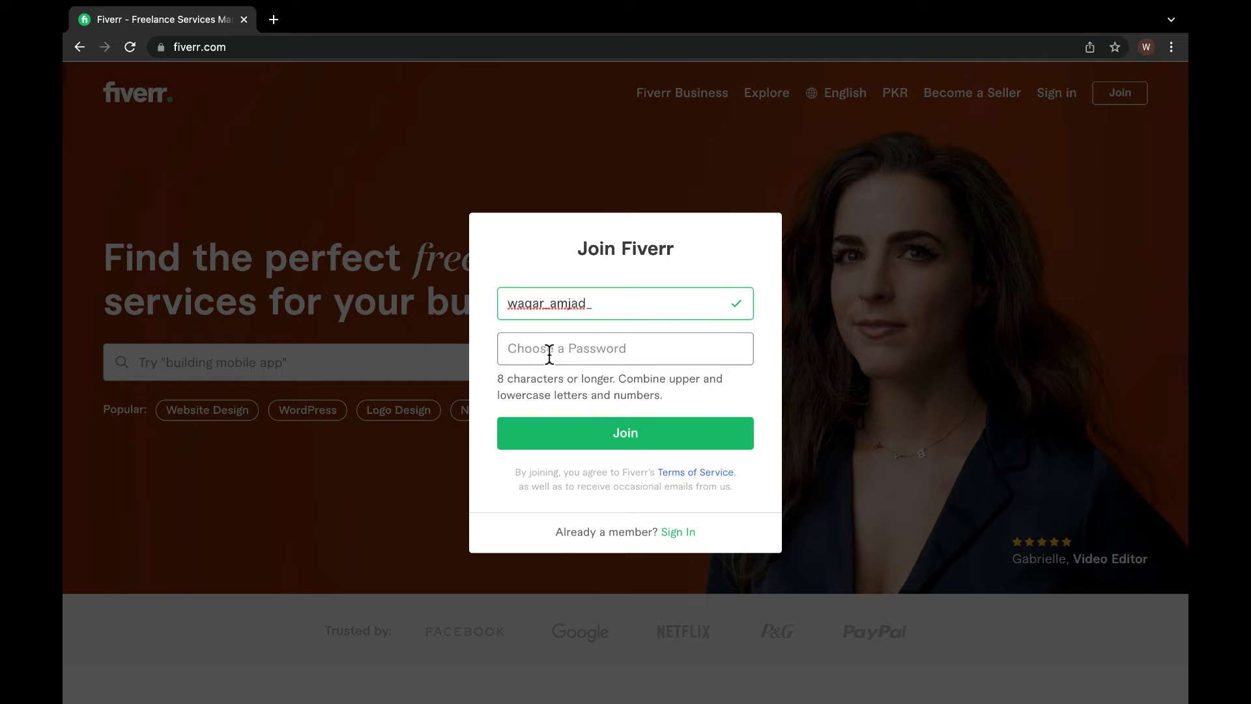
key(BackSpace)
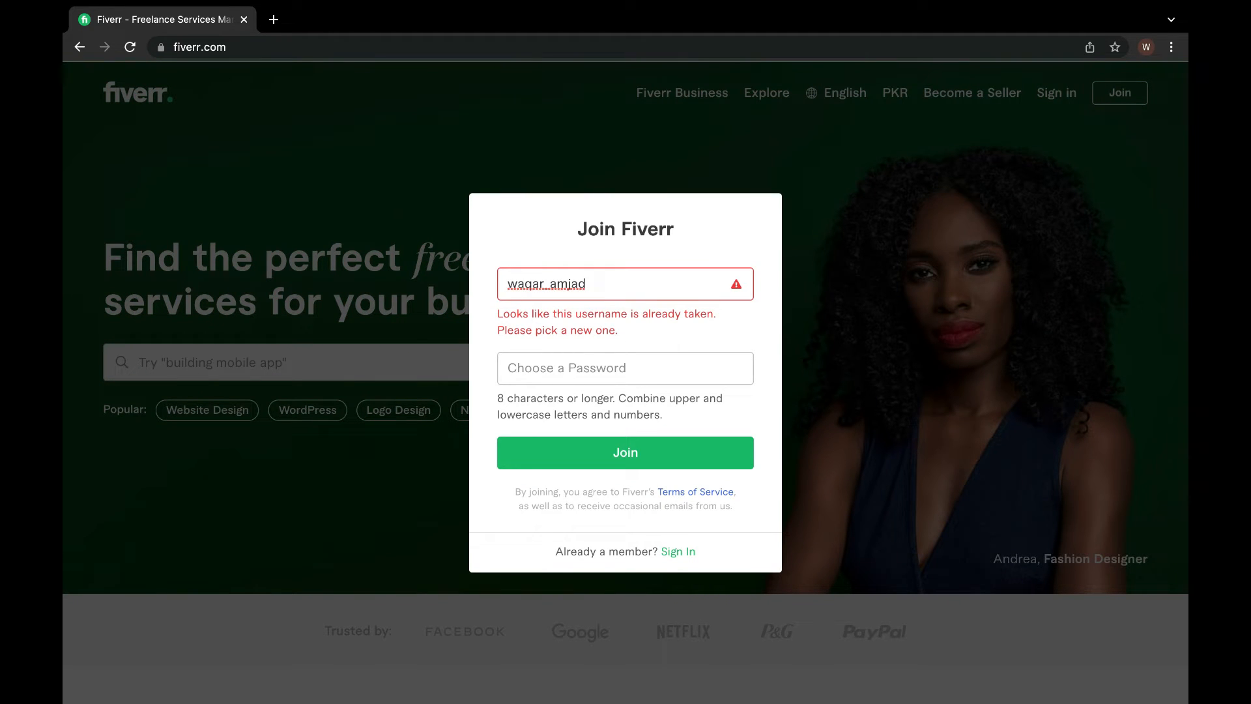
text(01)
Begin the password entry and review the password requirements hint
click(618, 306)
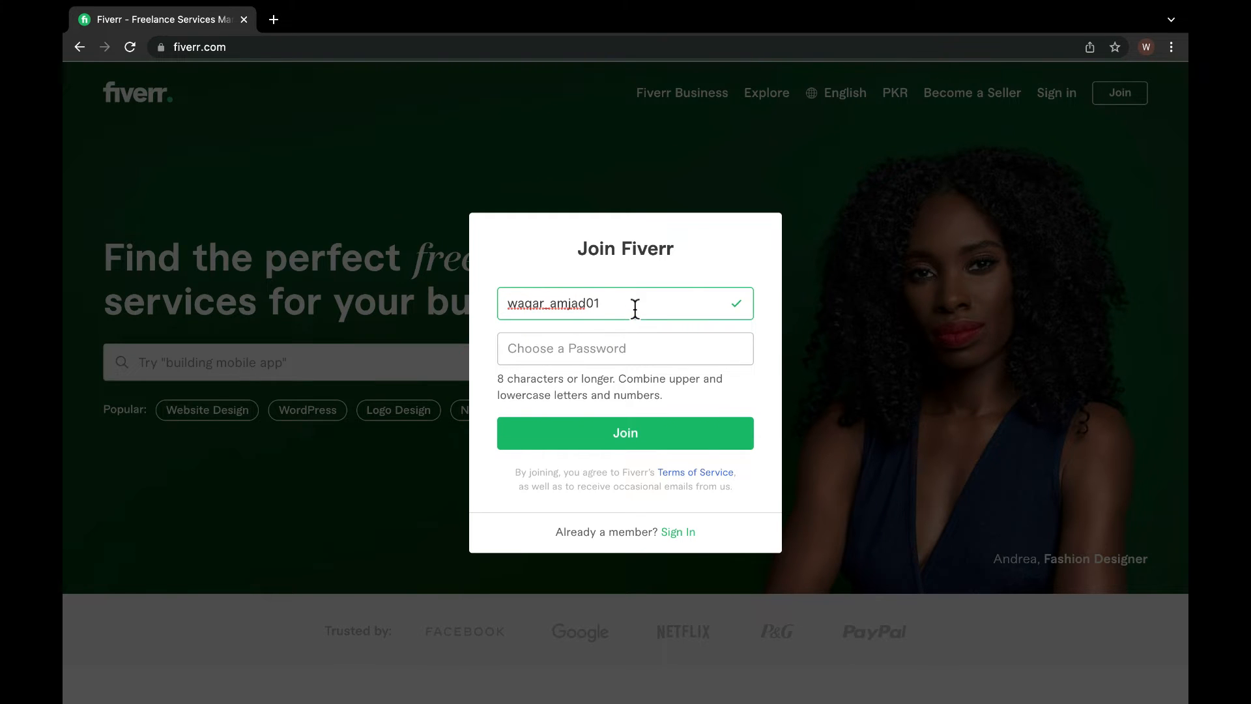
click(610, 349)
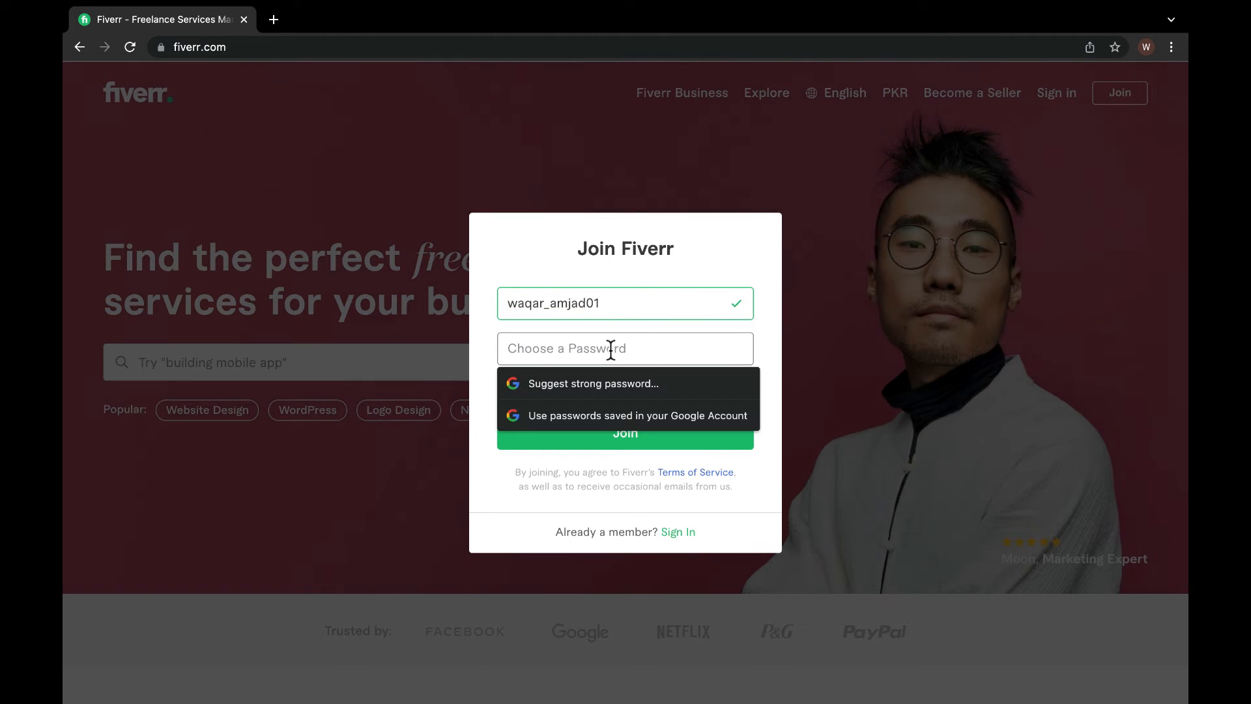
click(479, 390)
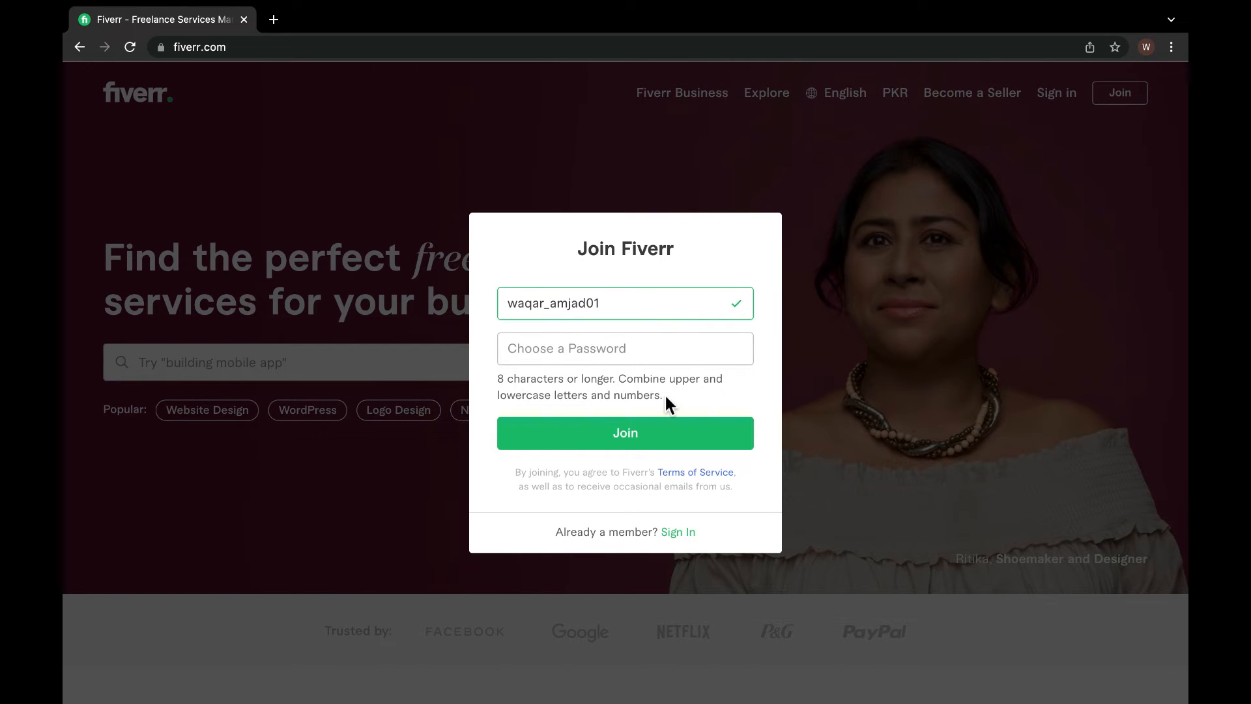
triple_click(644, 394)
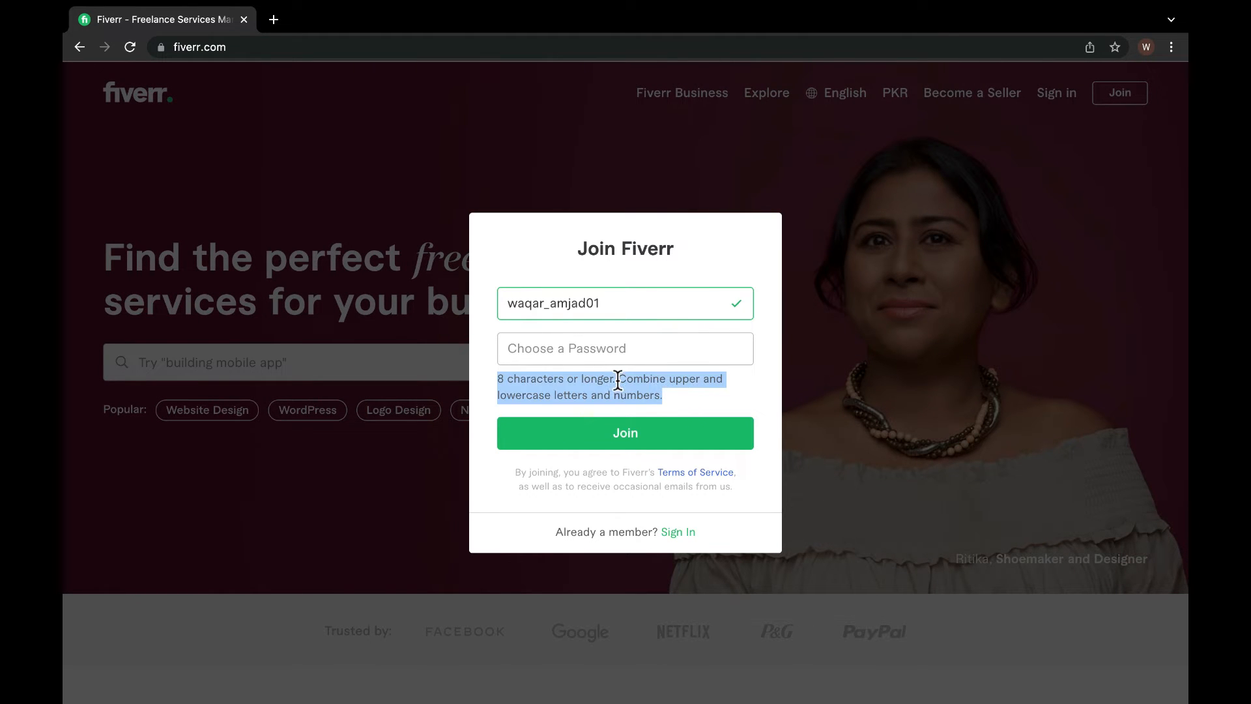
double_click(595, 380)
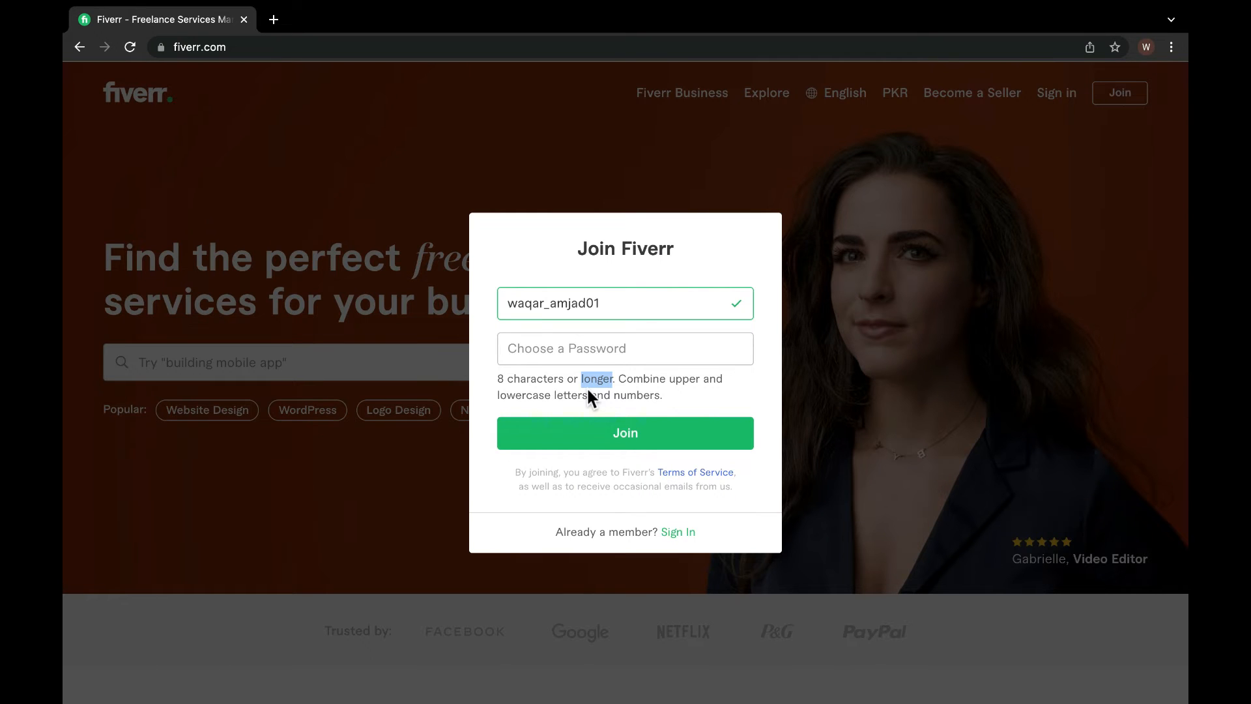
Enter the account password and submit the Join form to create the account
click(600, 351)
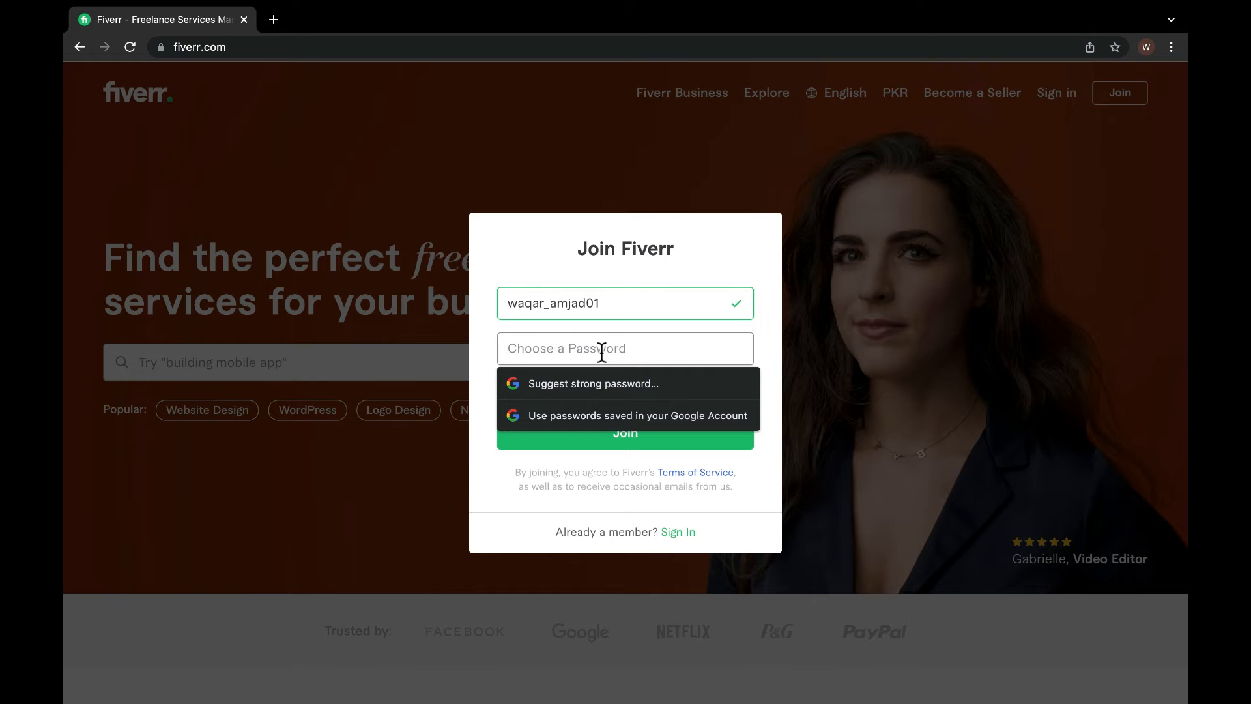
text(w)
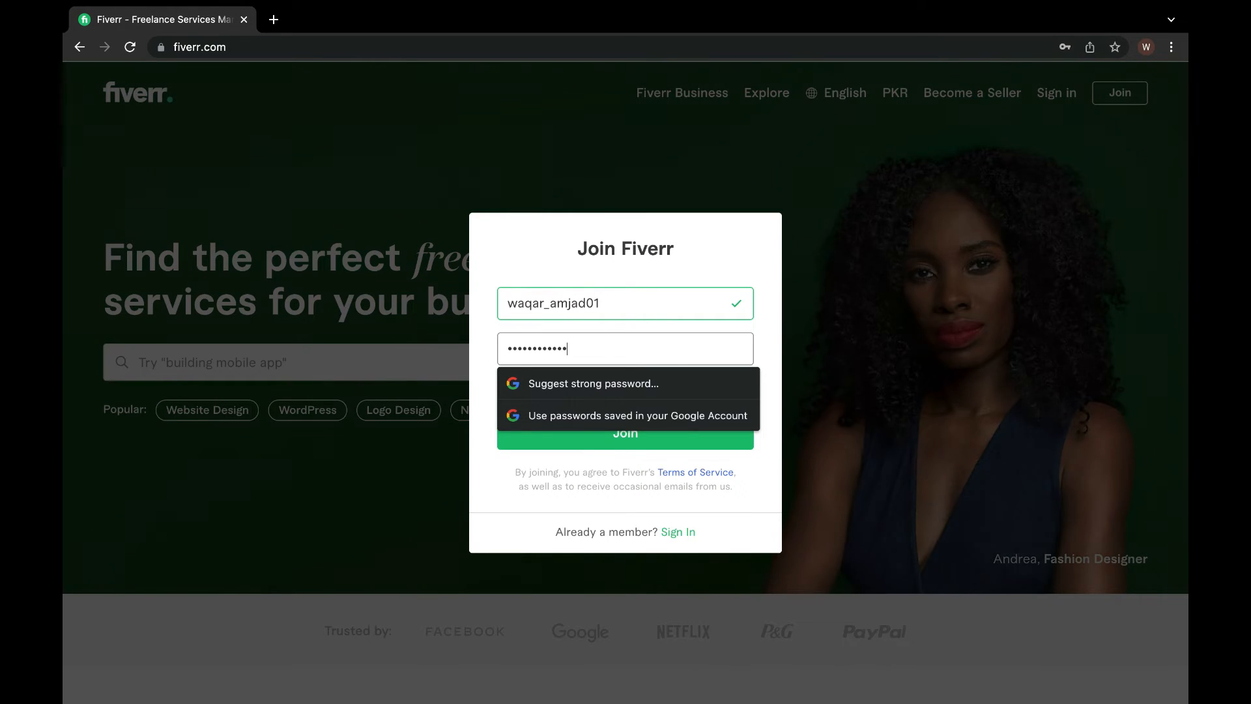
click(475, 400)
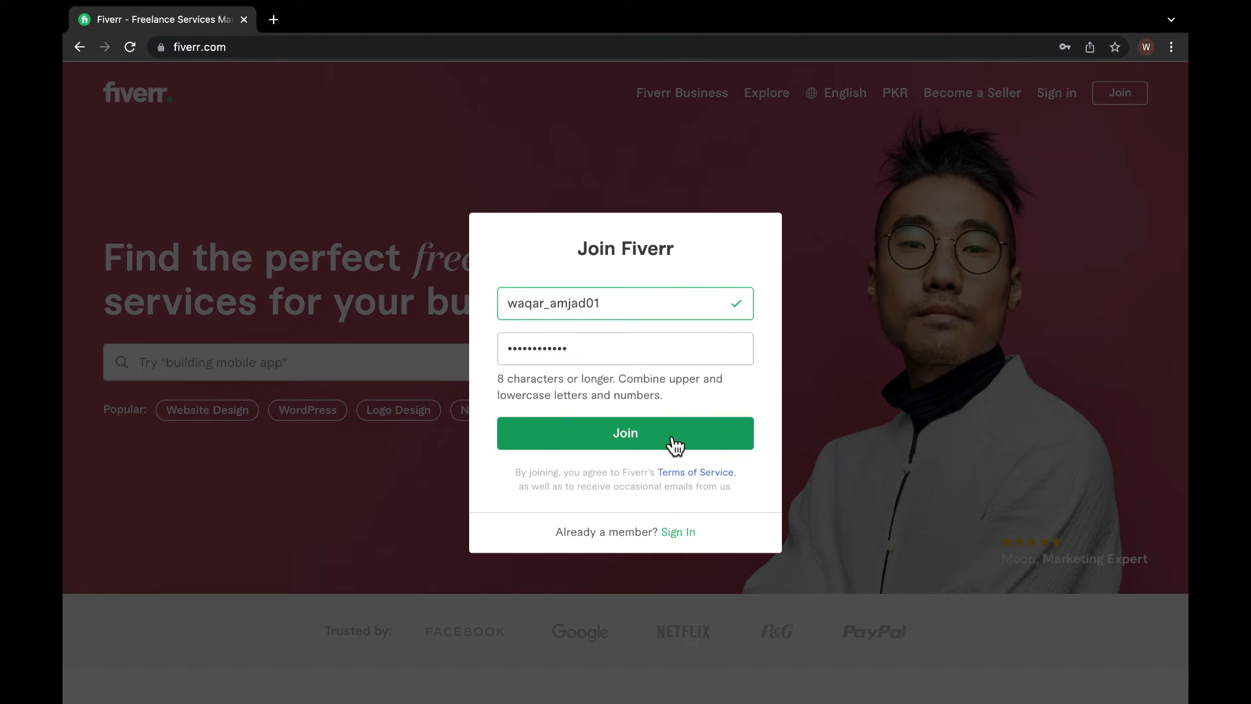
click(624, 444)
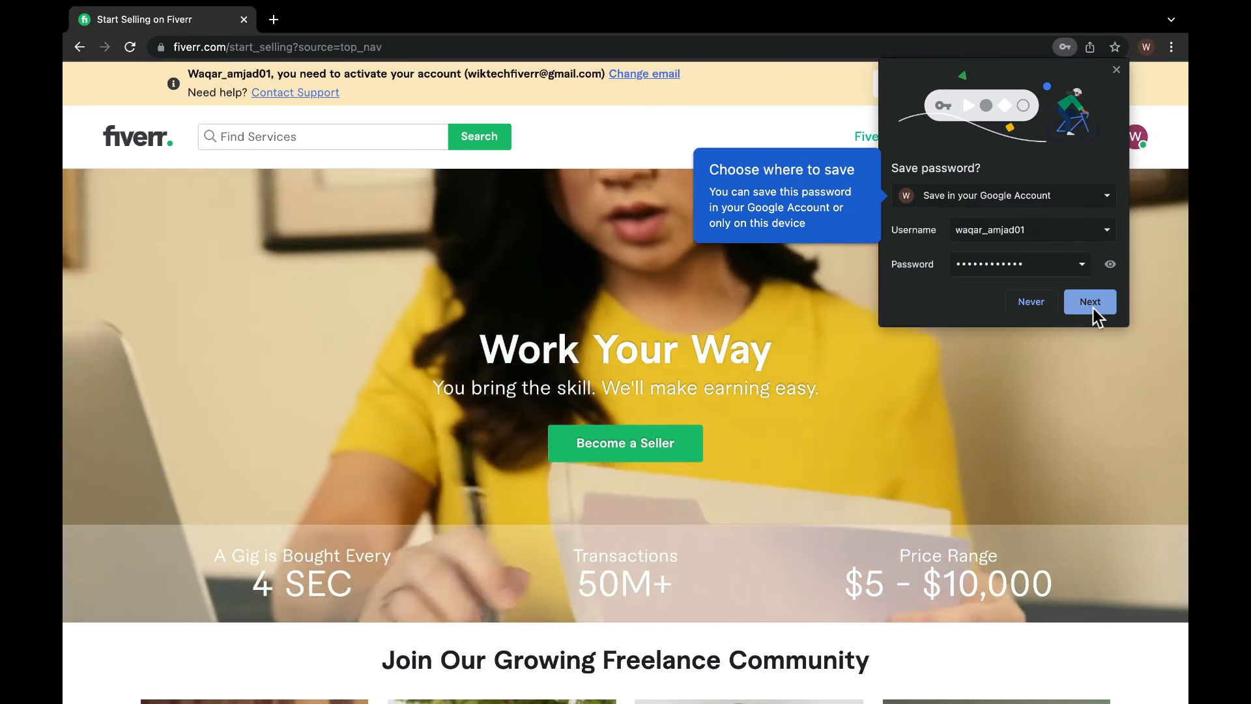
Decline Chrome's save-password offer, including storing it in the Google Account
click(1101, 309)
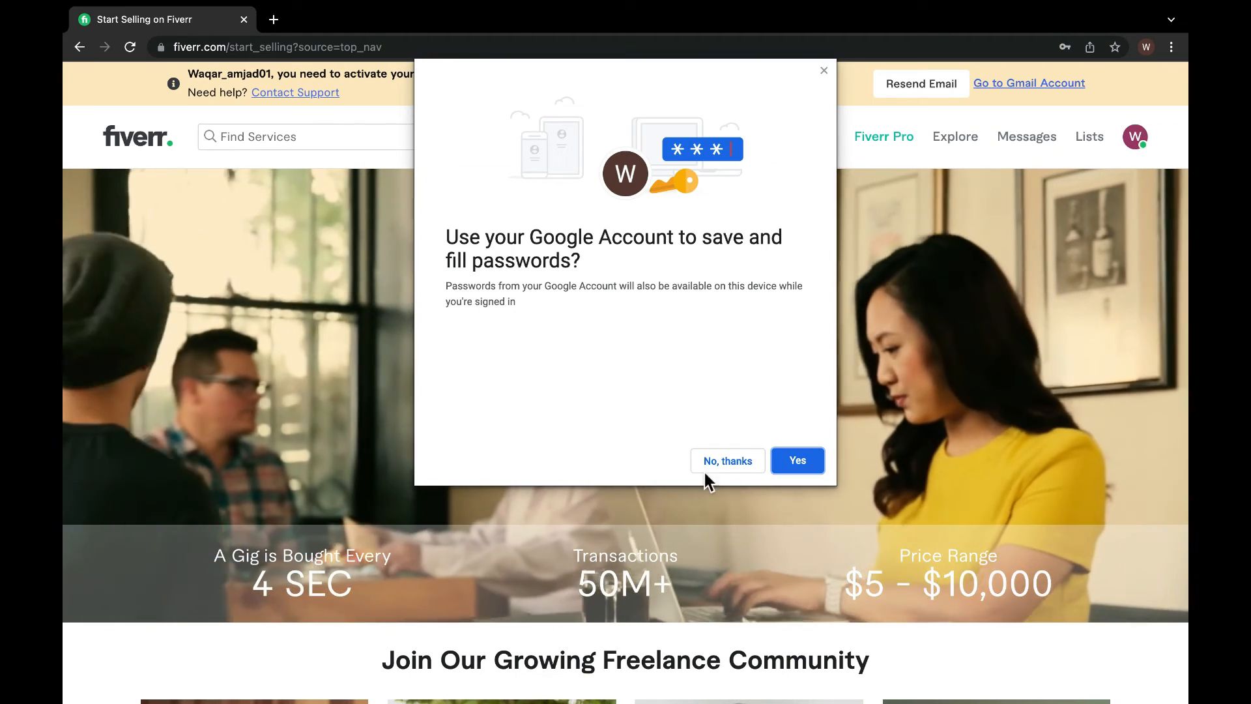
click(729, 465)
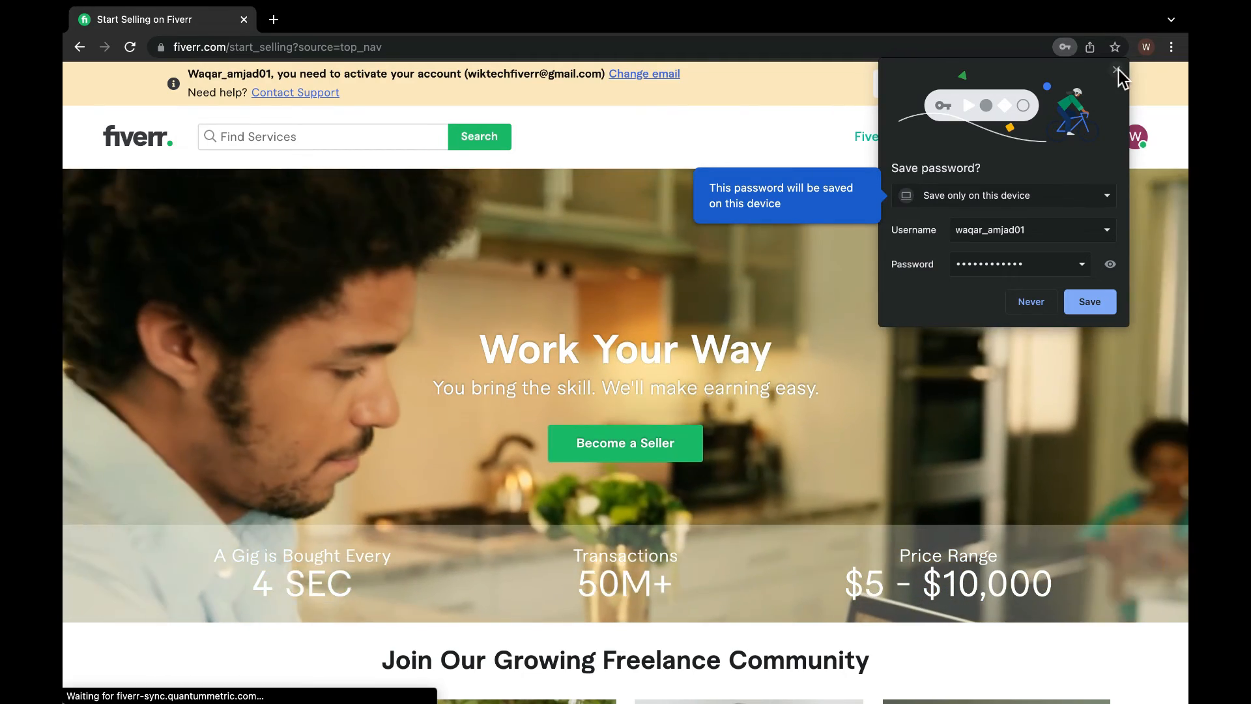
click(1116, 69)
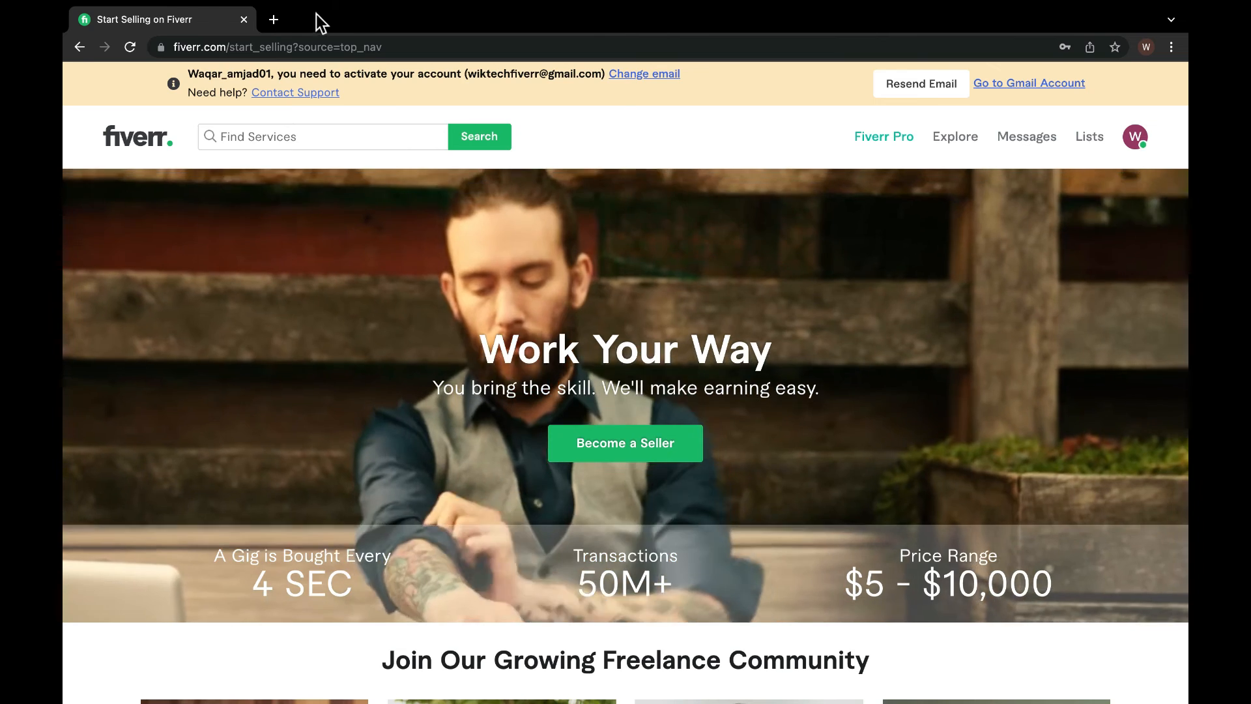
Open a new tab and launch Gmail from the Google apps grid
mouse_move(261, 25)
click(277, 60)
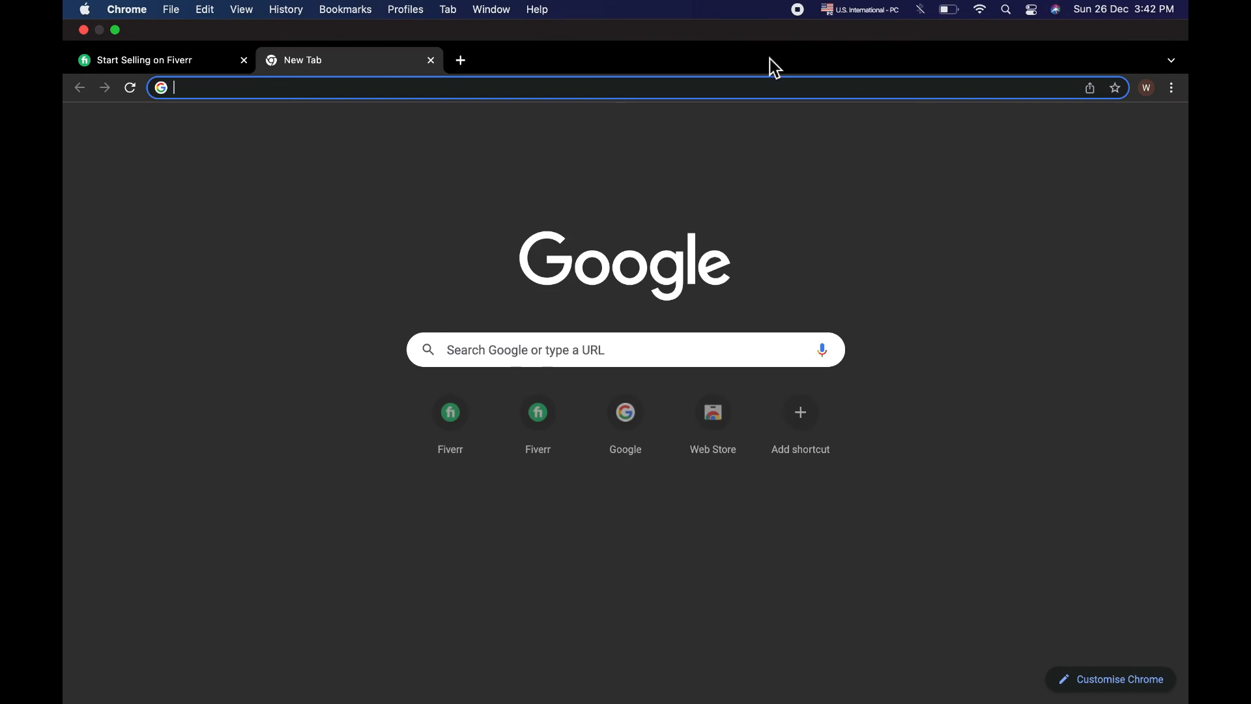
click(1130, 93)
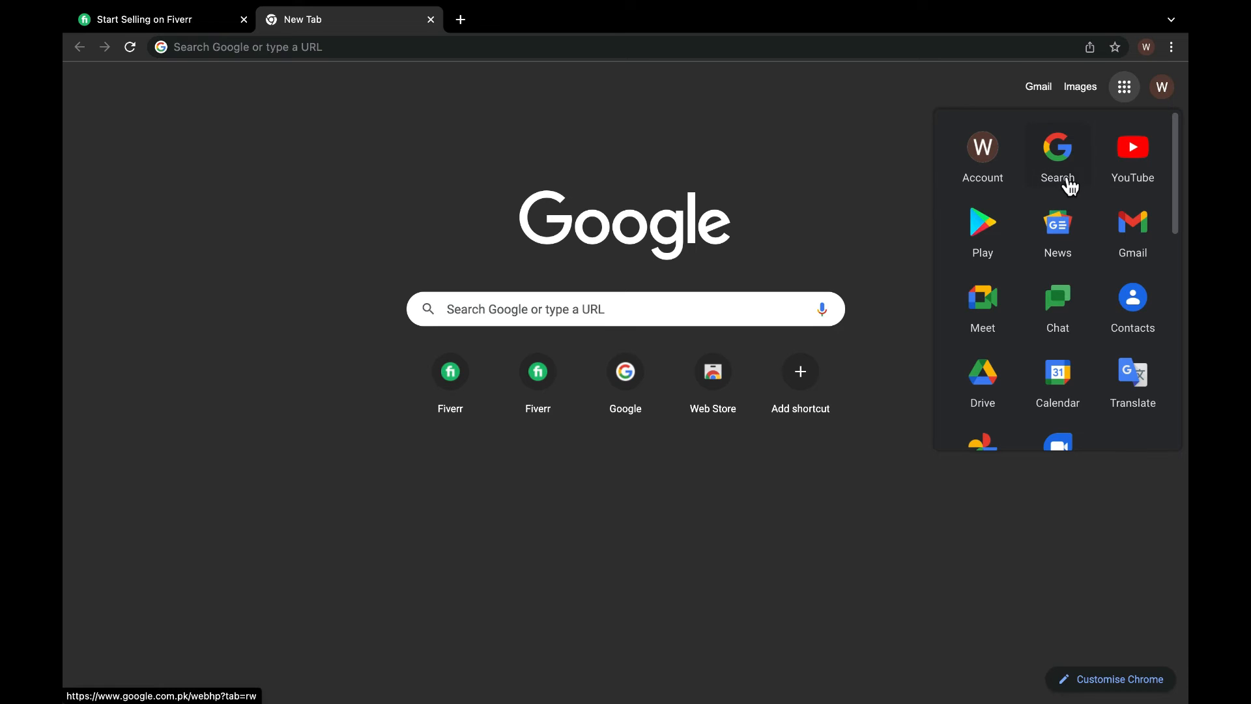
click(1135, 233)
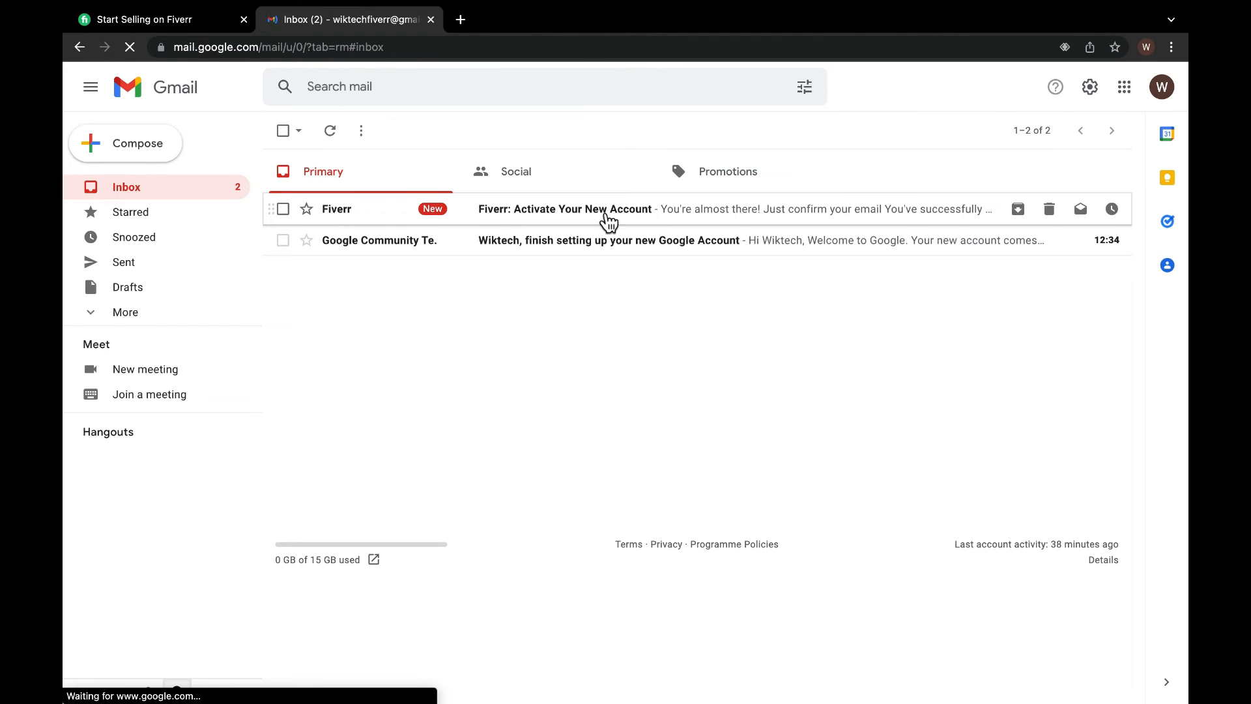
Open Fiverr's 'Activate Your New Account' email and follow its Activate Your Account button
click(628, 224)
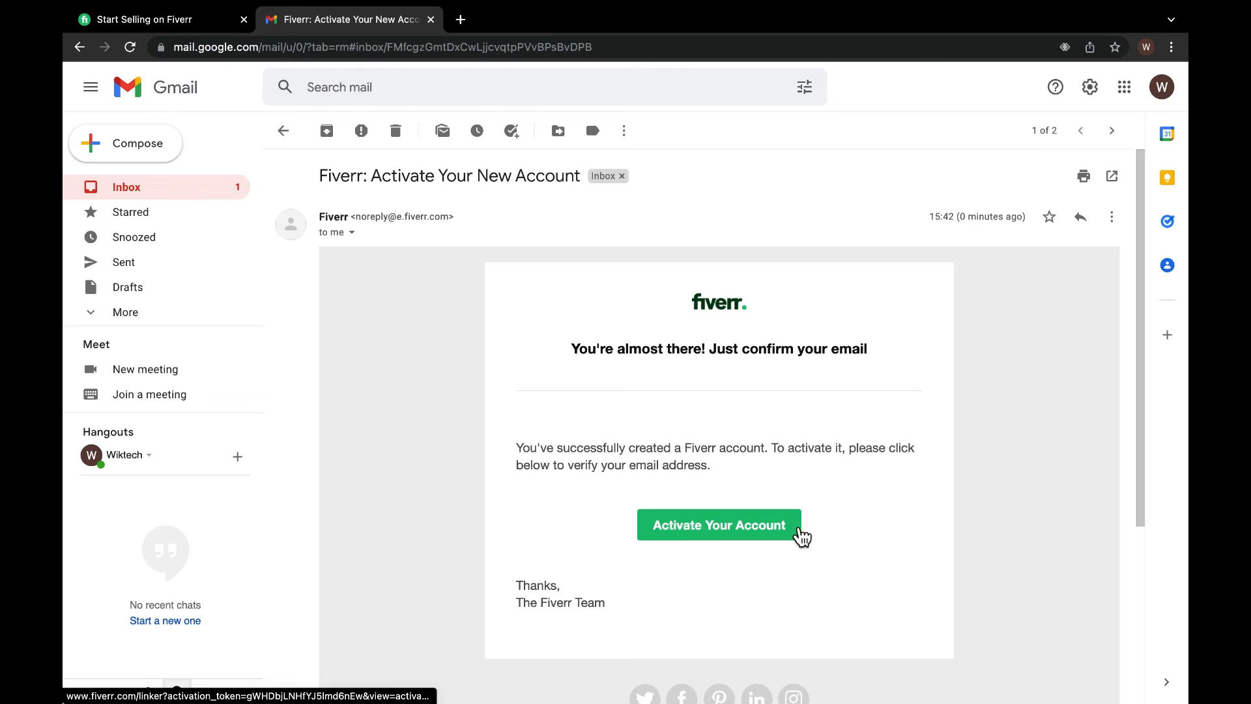
click(718, 533)
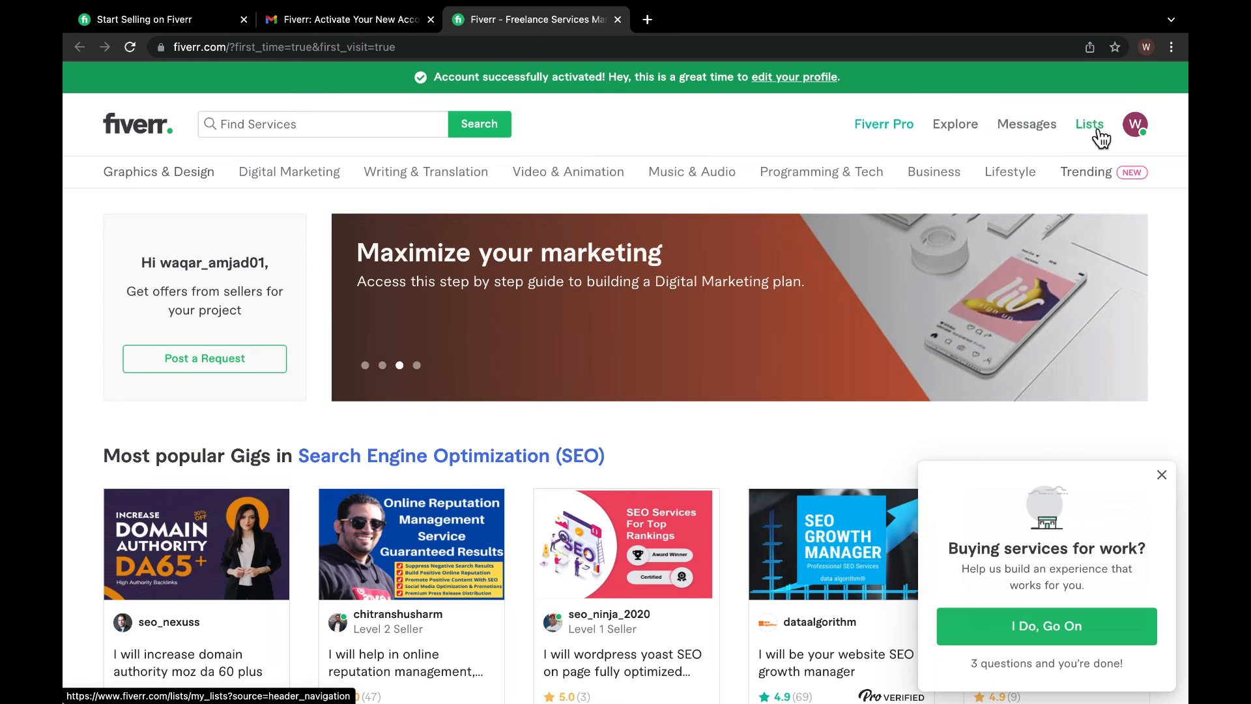
Choose Become a Seller from the avatar menu to reach the 'Work Your Way' page
click(1142, 137)
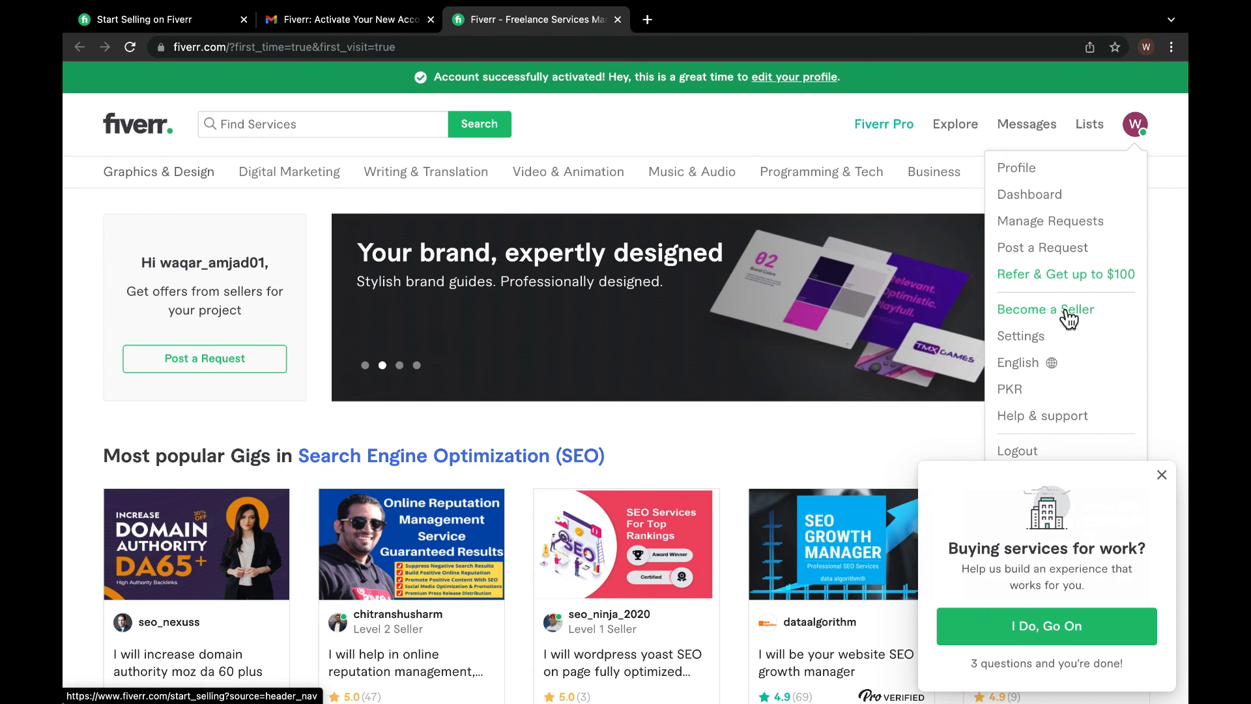
click(1066, 317)
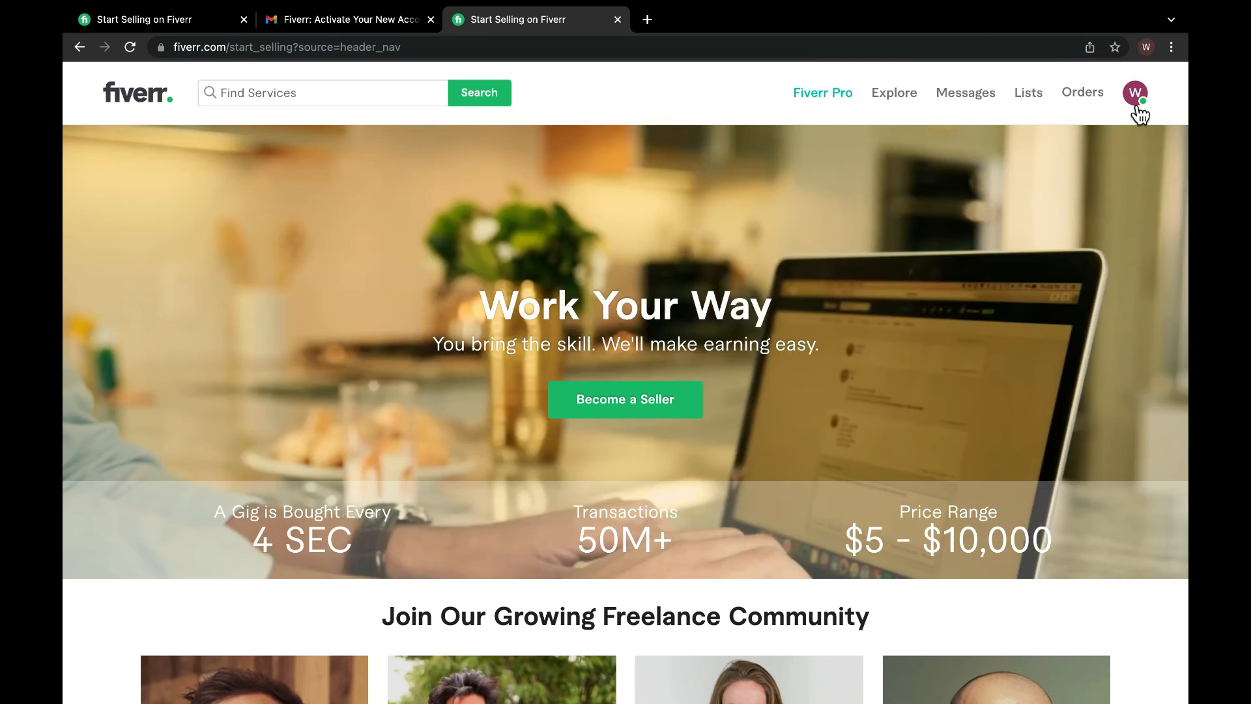
click(1137, 98)
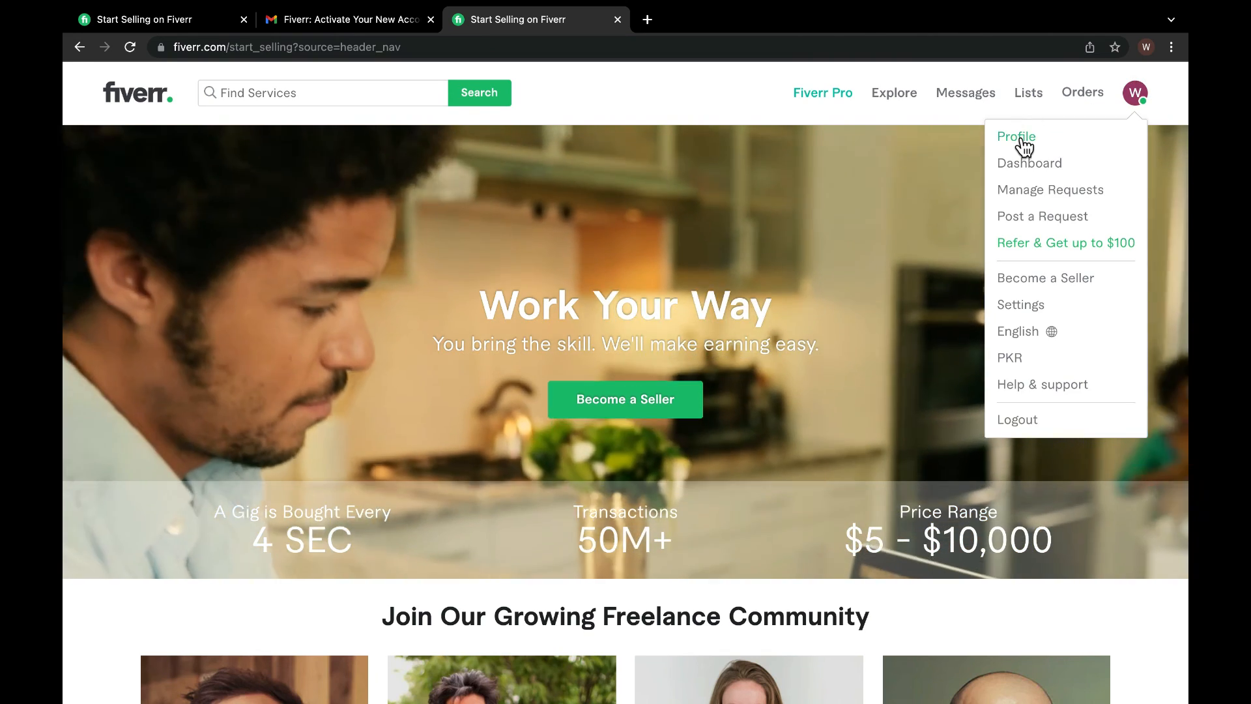
Open the new account's profile page and review it: Pakistan, member since Dec 2021, no active gigs
click(1018, 138)
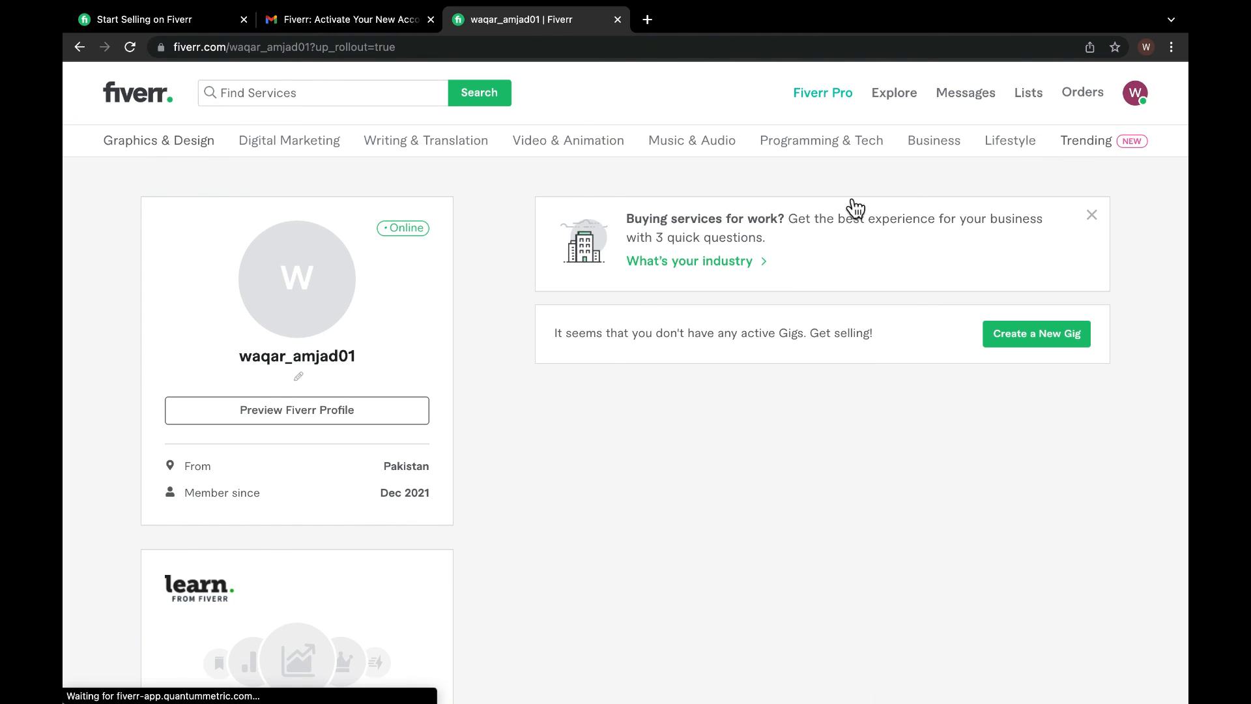
scroll(293, 449, down, 10)
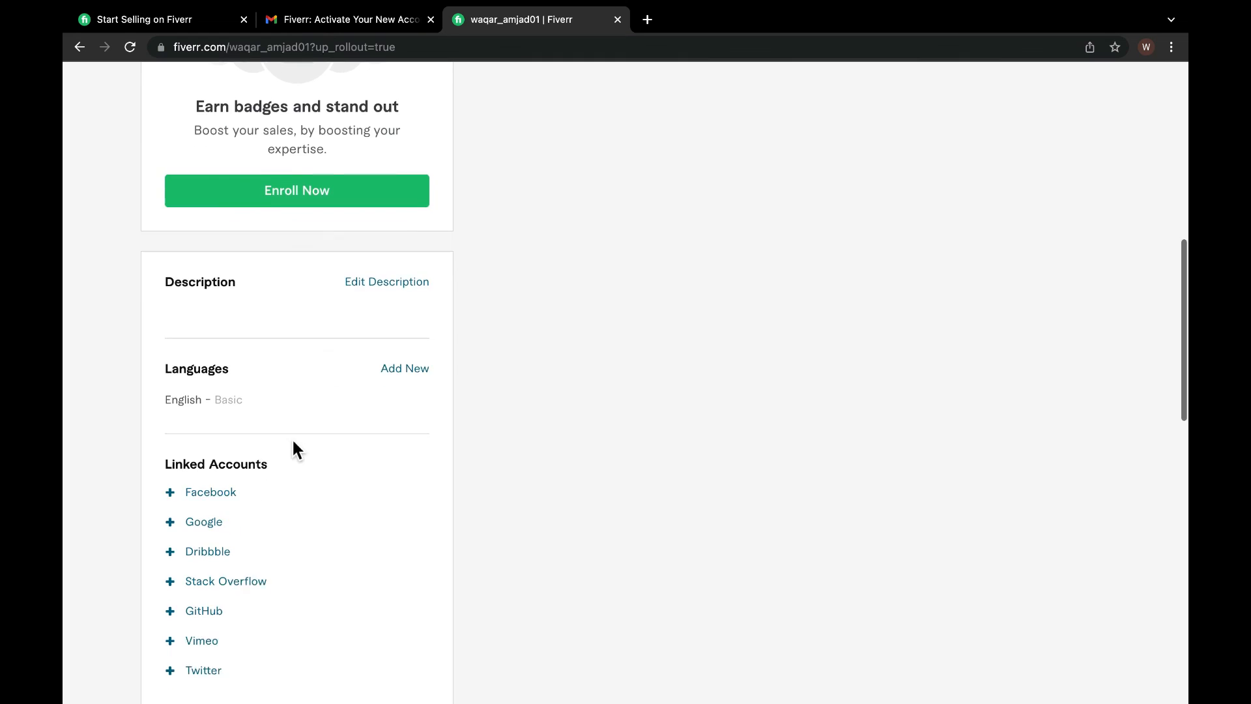
scroll(292, 442, up, 10)
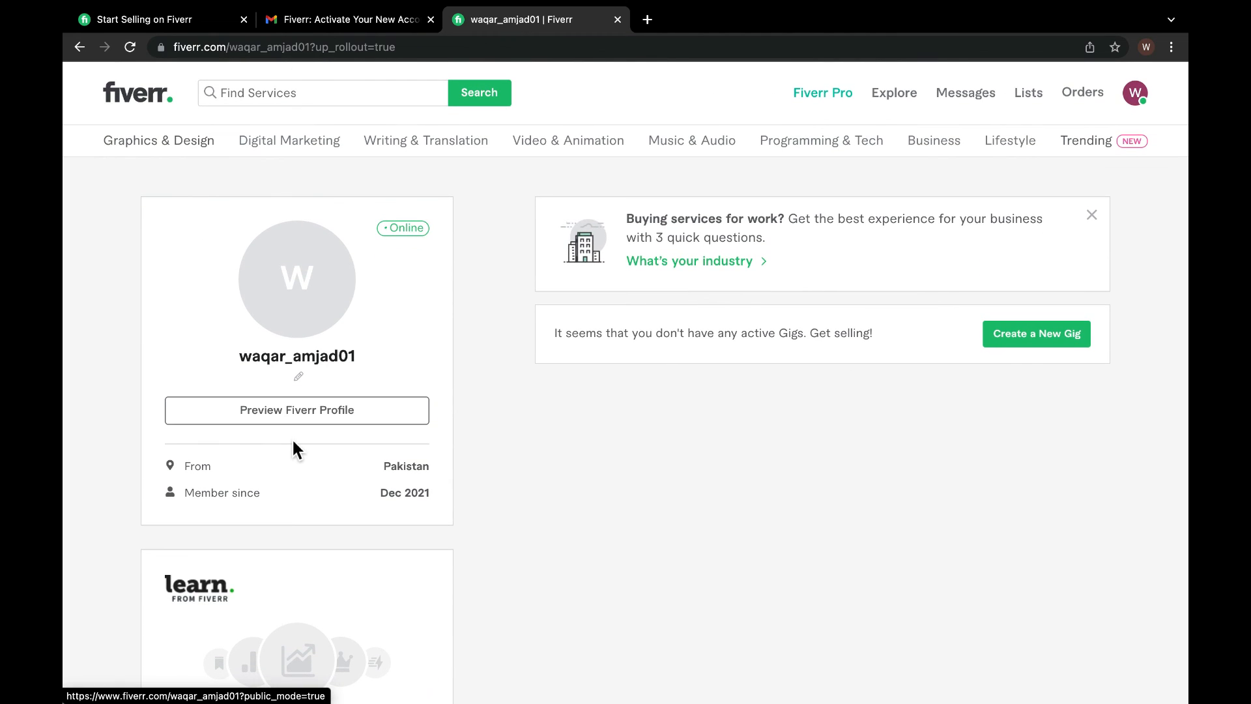